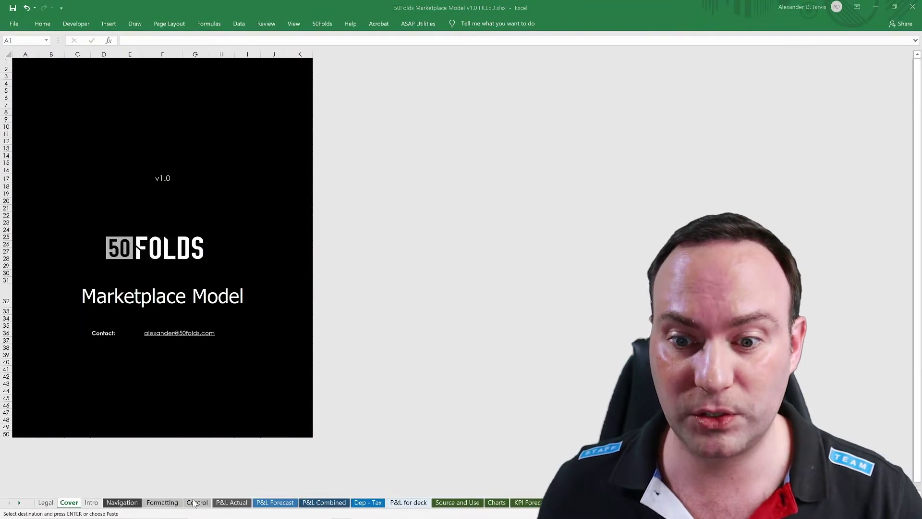
Step: On the Control sheet, set the staff sheet to 1. Basic and the sales staff to 1. On
left_click(197, 502)
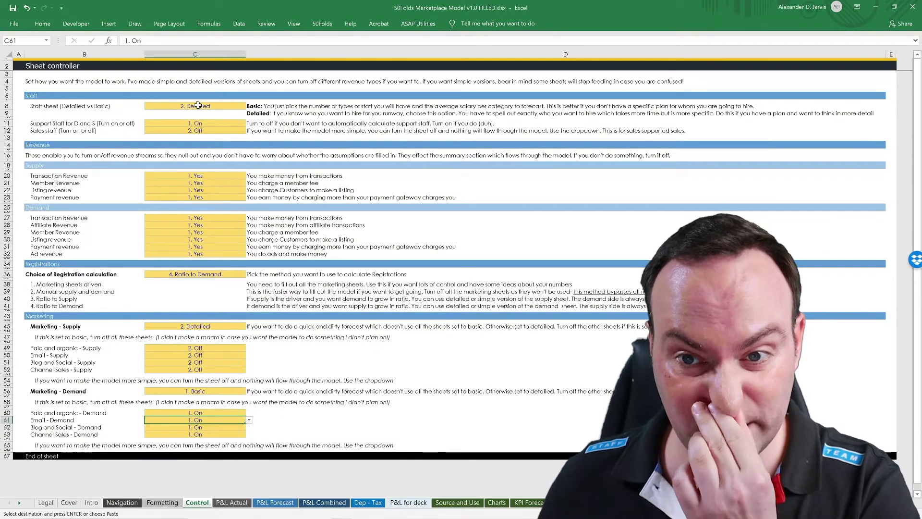
left_click(244, 106)
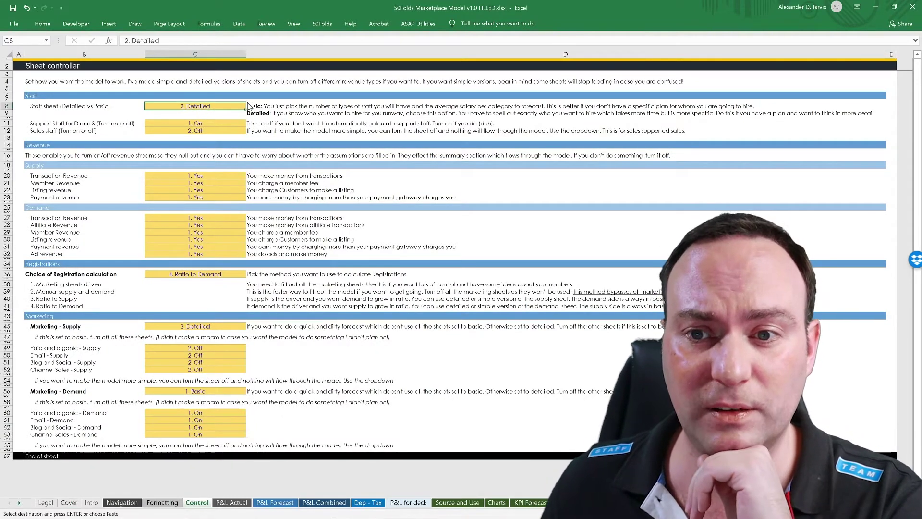
left_click(249, 106)
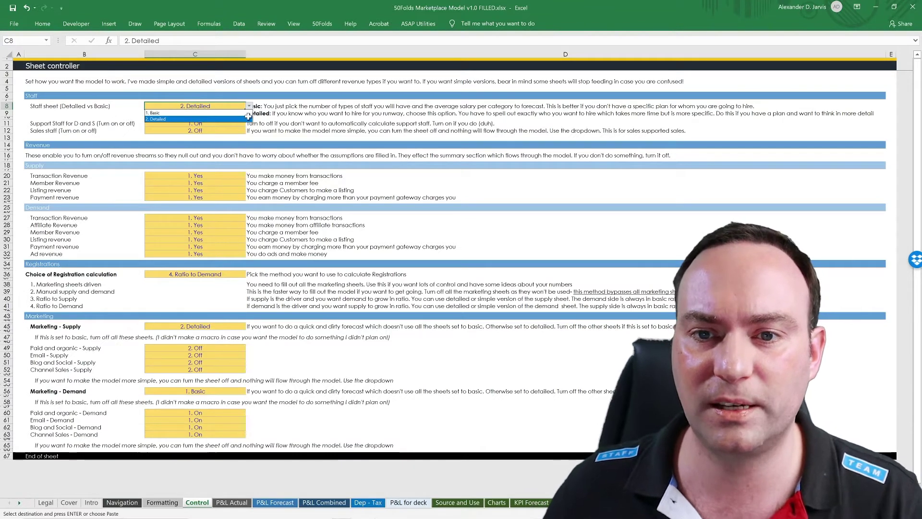
key("Up")
key("Return")
left_click(218, 133)
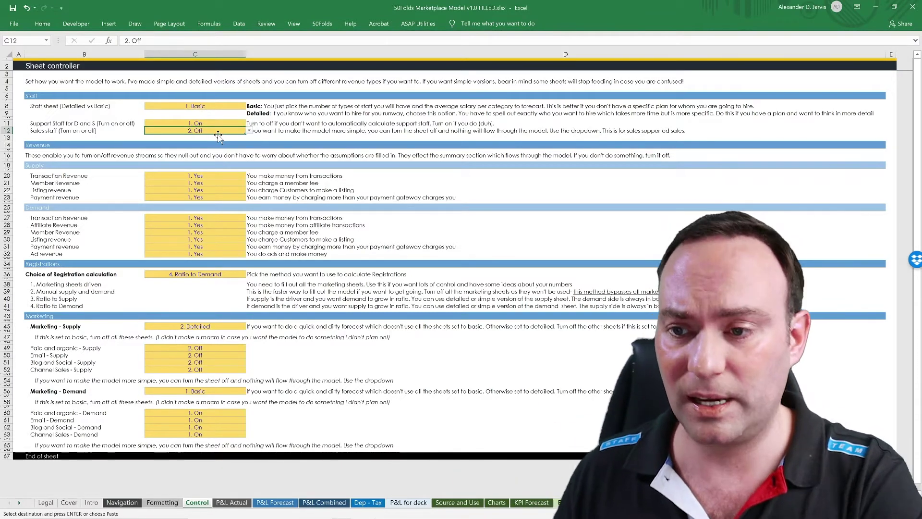
type("1. On")
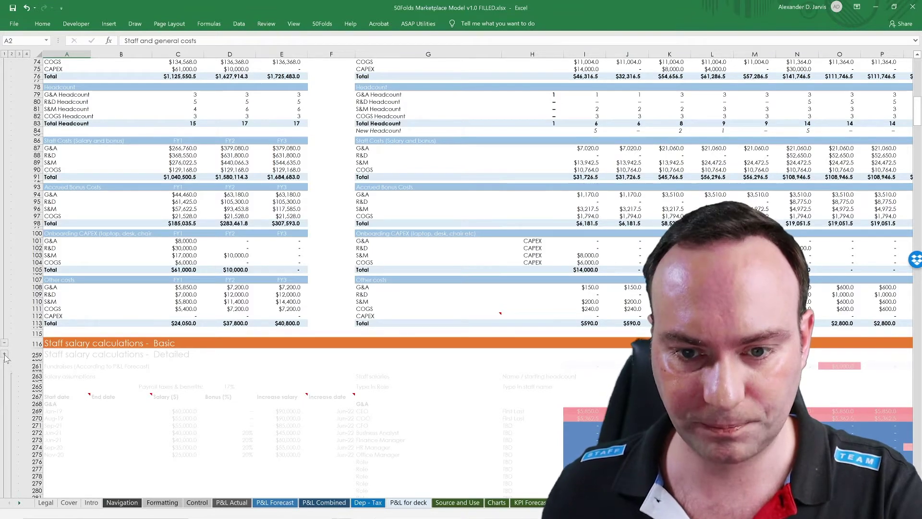
Step: Collapse the detailed staff salary calculations and review the basic staff assumptions and the Control sheet settings
left_click(4, 355)
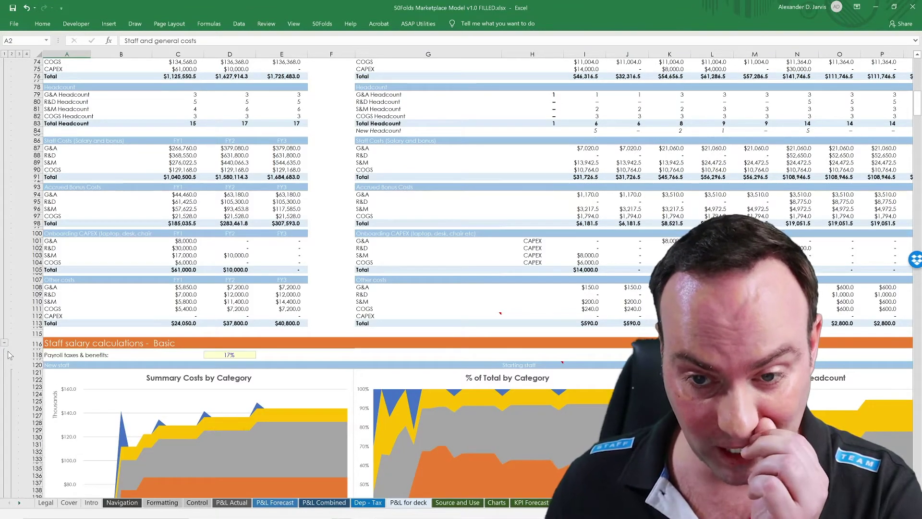
scroll(9, 356, "down", 20)
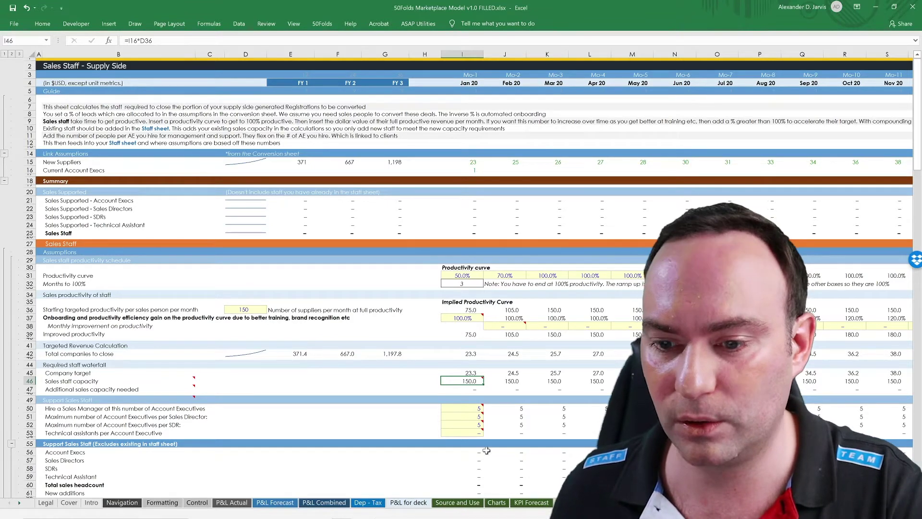
left_click(200, 503)
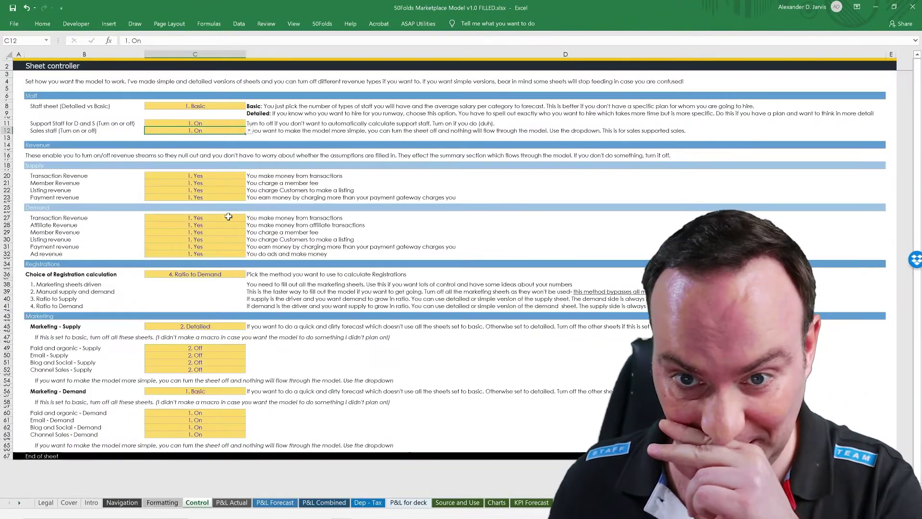
Step: On the staff costs sheet, try clearing the average bonus percentages for G&A, R&D and S&M, and undo the deletion
left_click(619, 503)
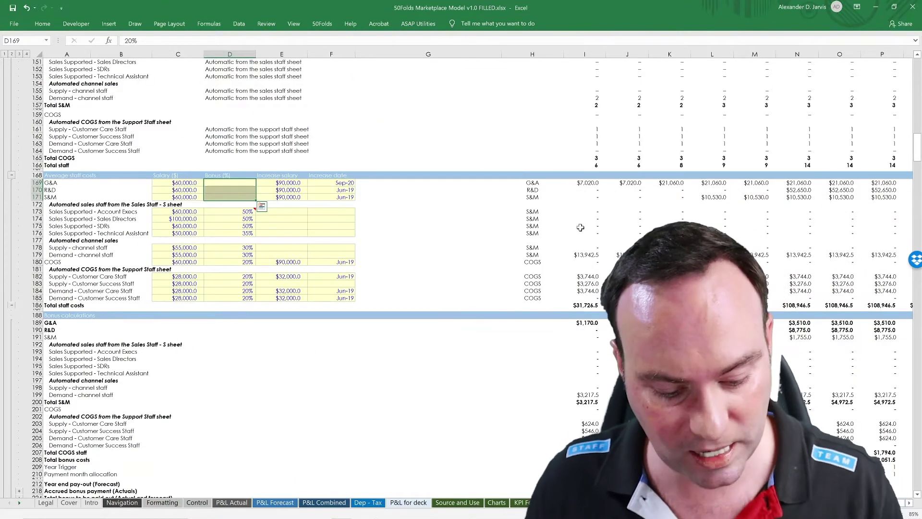
key("ctrl+c")
key("ctrl+v")
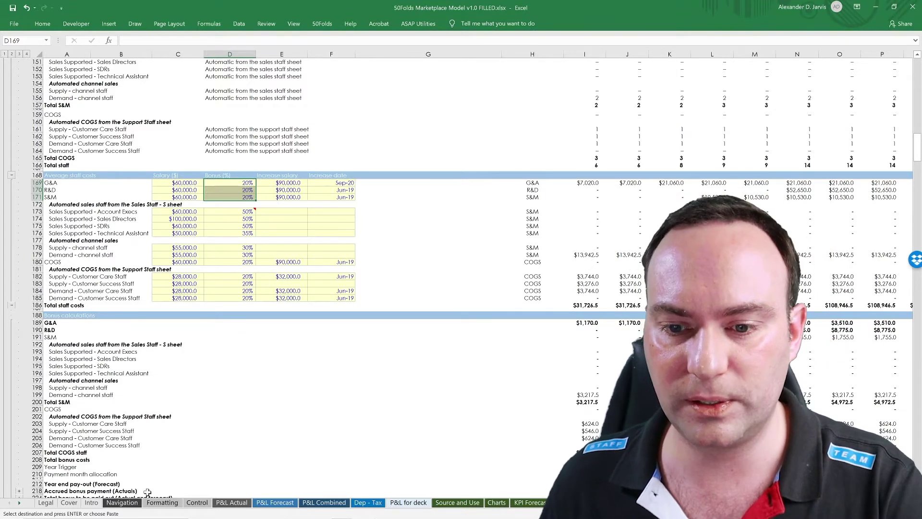
key("ctrl+z")
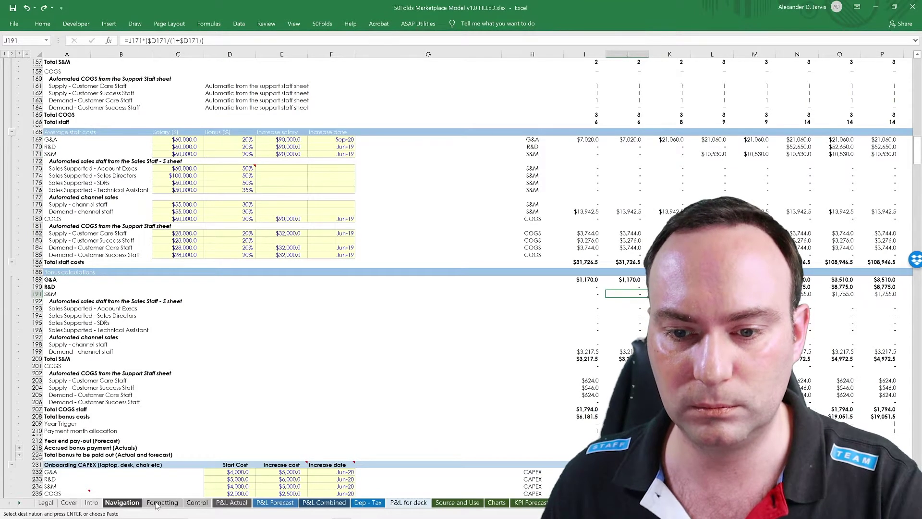
Step: Check the year-end month on the Formatting sheet and return to the bonus calculations on the staff costs sheet
left_click(156, 503)
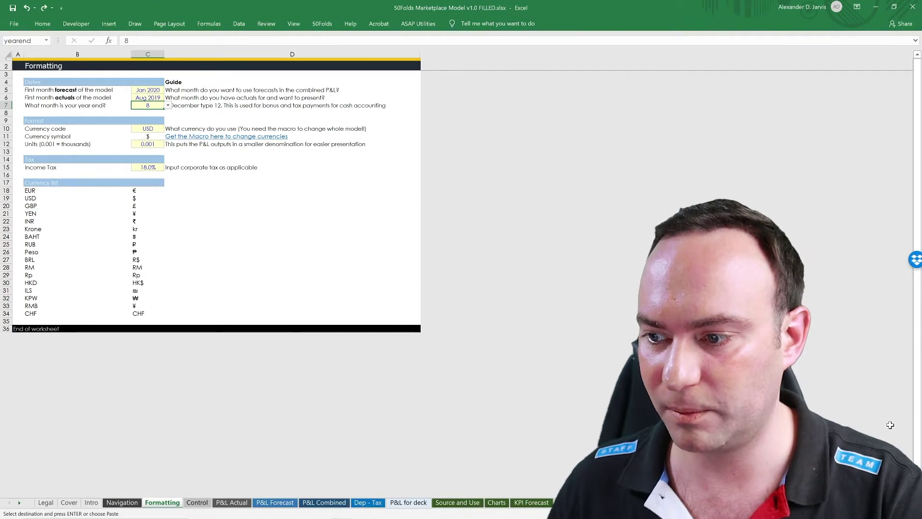
key("F5")
key("Return")
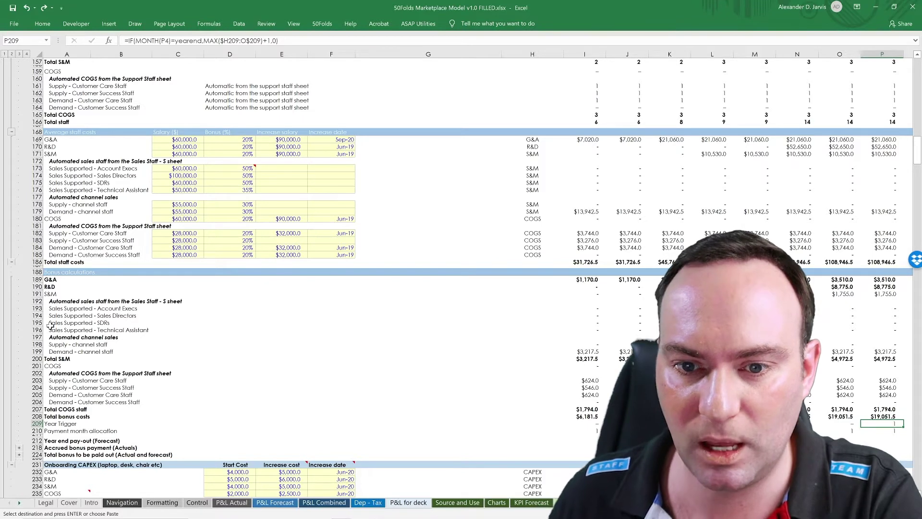
Step: Examine the cost category options offered for the first row of Other costs
scroll(567, 326, "down", 12)
left_click(538, 322)
left_click(567, 322)
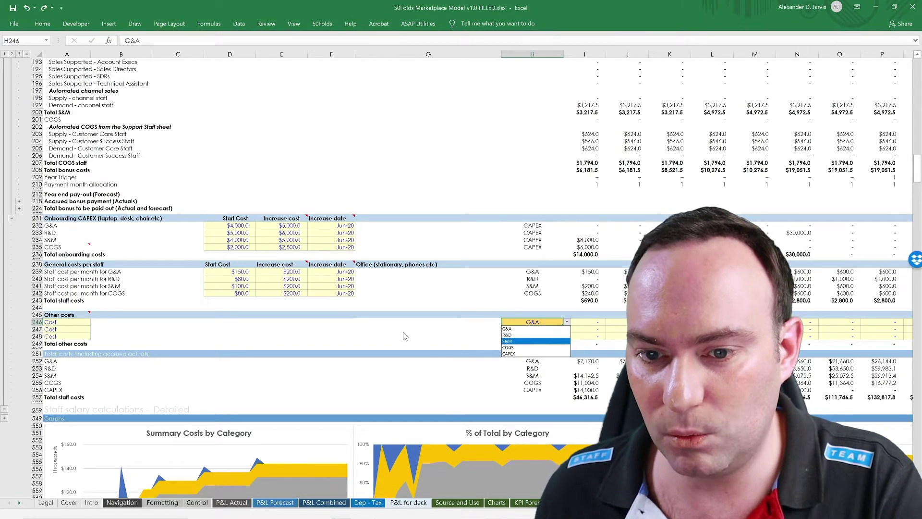
key("Escape")
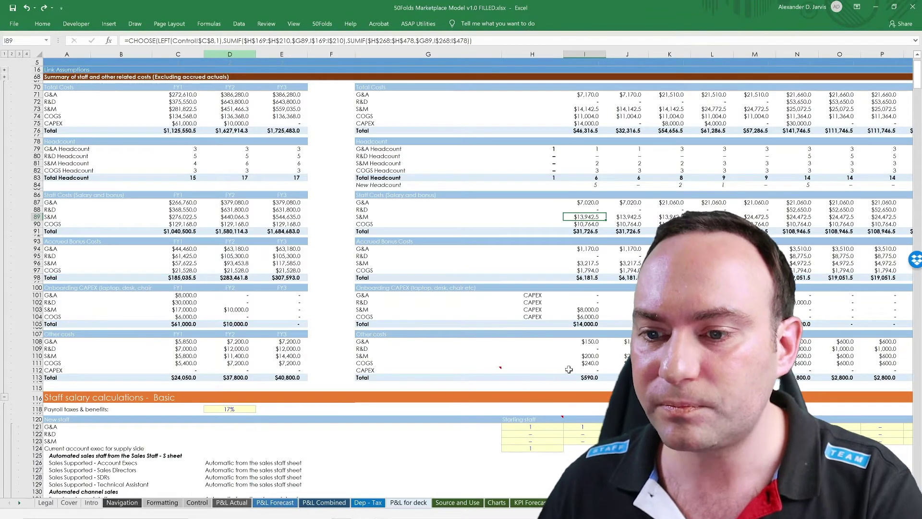
Step: Examine the monthly staff summary from the S&M staff costs through the bonuses to the S&M onboarding CAPEX
key("Right")
key("Down")
key("Down")
key("Down")
key("Down")
key("Down")
key("Down")
key("Down")
key("Down")
key("Down")
key("Down")
key("Down")
key("Down")
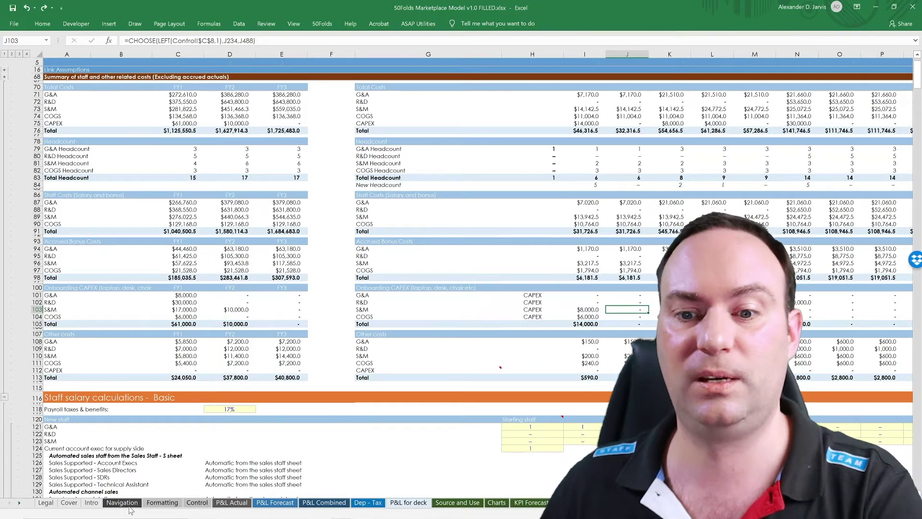
Step: Switch the staff sheet setting on the Control sheet to 2. Detailed
left_click(150, 507)
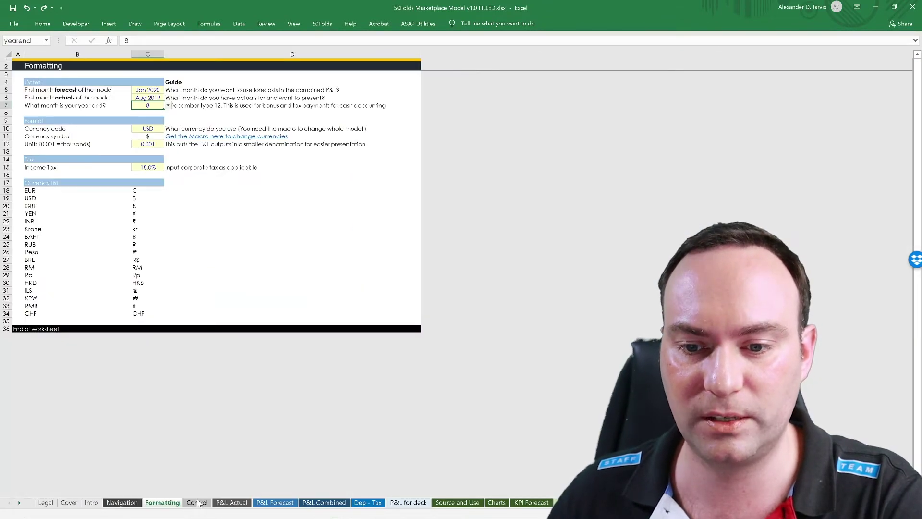
left_click(198, 503)
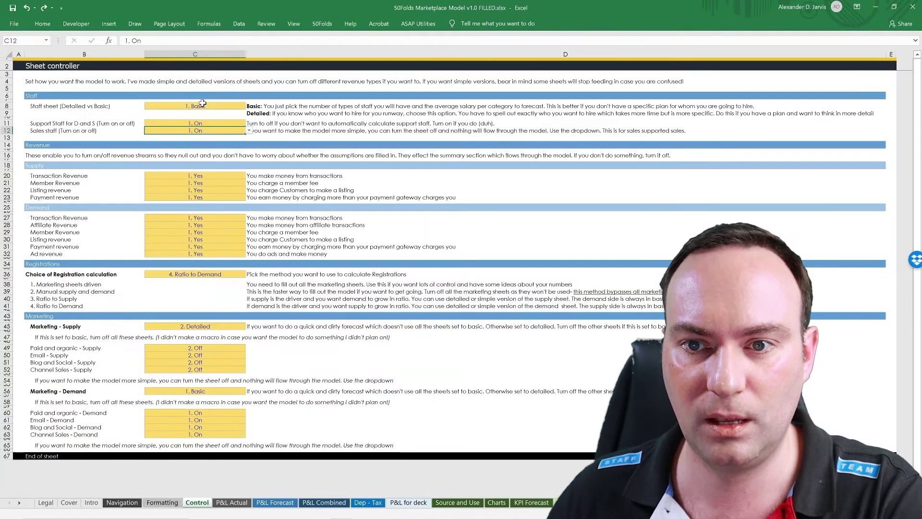
left_click(237, 107)
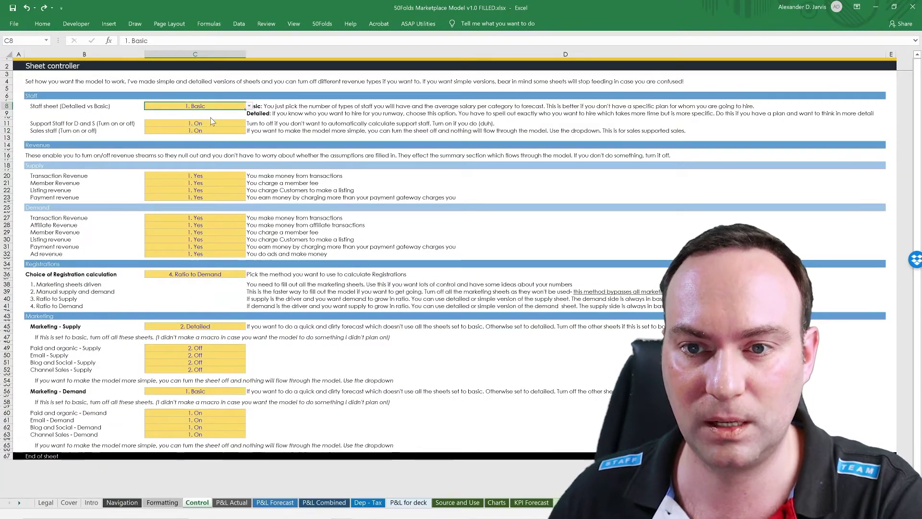
key("ctrl+y")
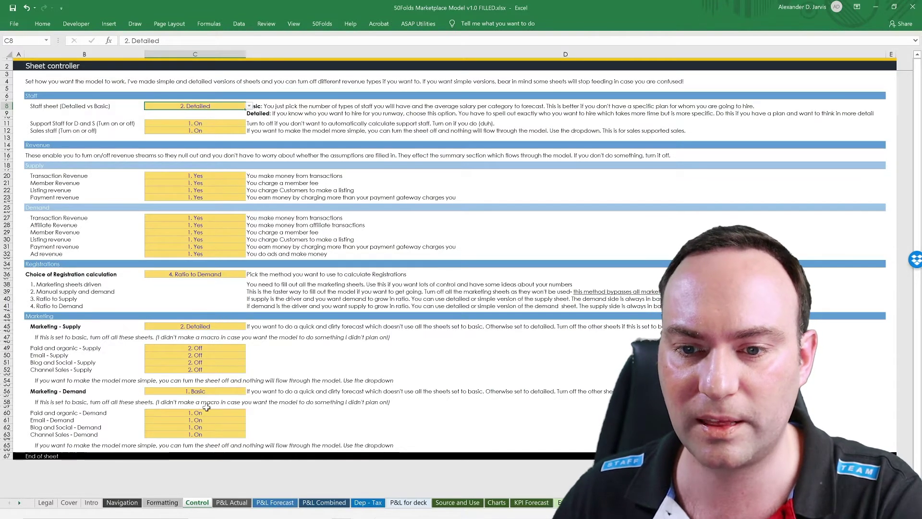
Step: On the staff costs sheet, collapse the basic staff salary calculations and expand the detailed ones
left_click(672, 502)
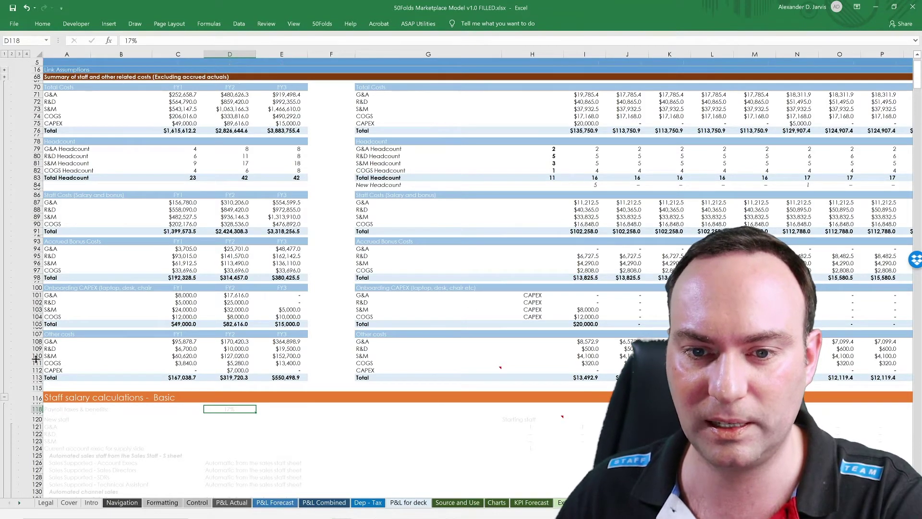
left_click(5, 373)
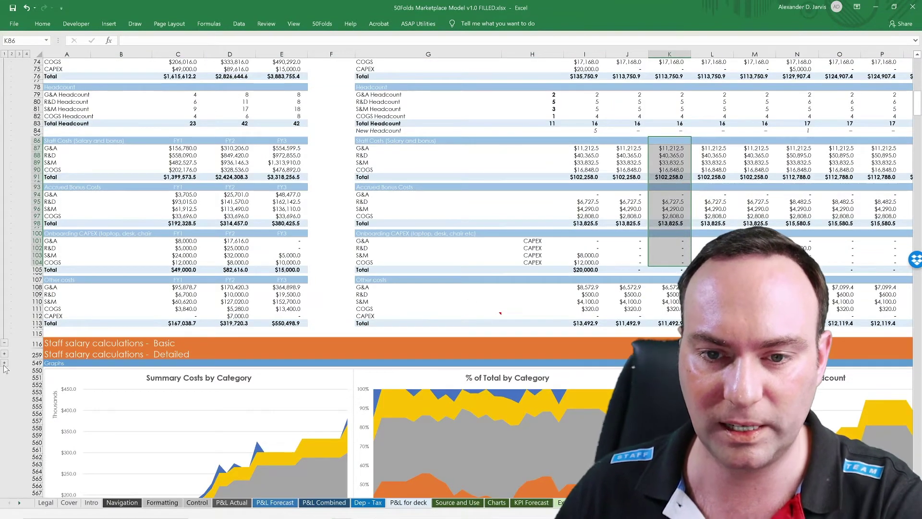
left_click(4, 362)
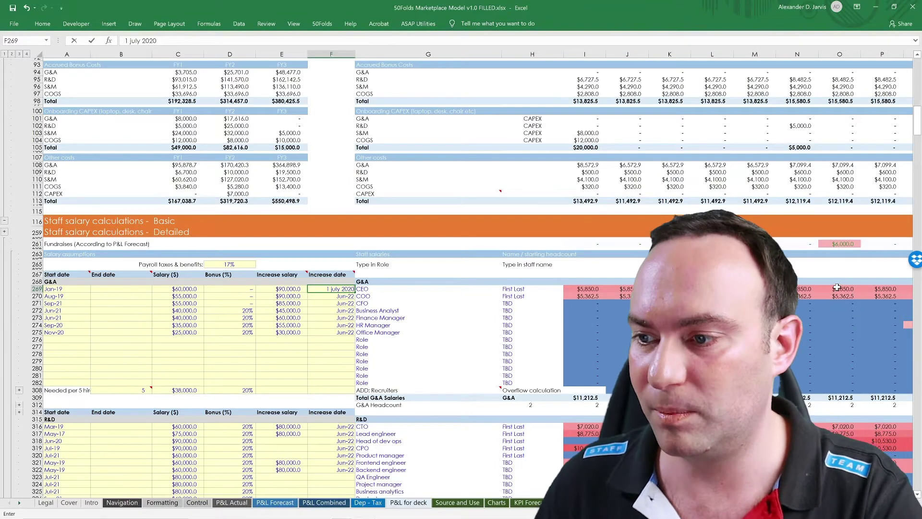
Step: Try a salary increase date of 1 July 2020 for the CEO and undo the change
left_click(840, 288)
key("ctrl+z")
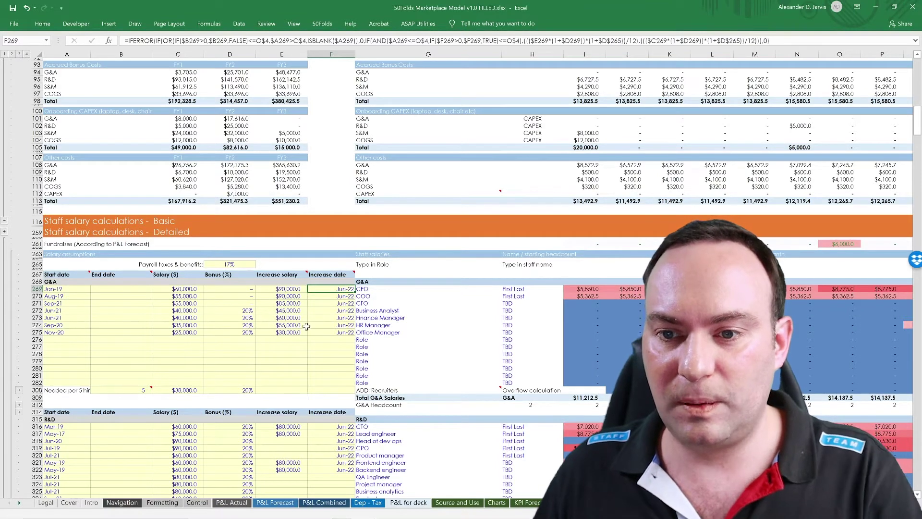
Step: Try clearing the increase salaries and increase dates of the G&A staff, and restore the cleared values
left_click_drag(283, 289, 323, 347)
key("ctrl+c")
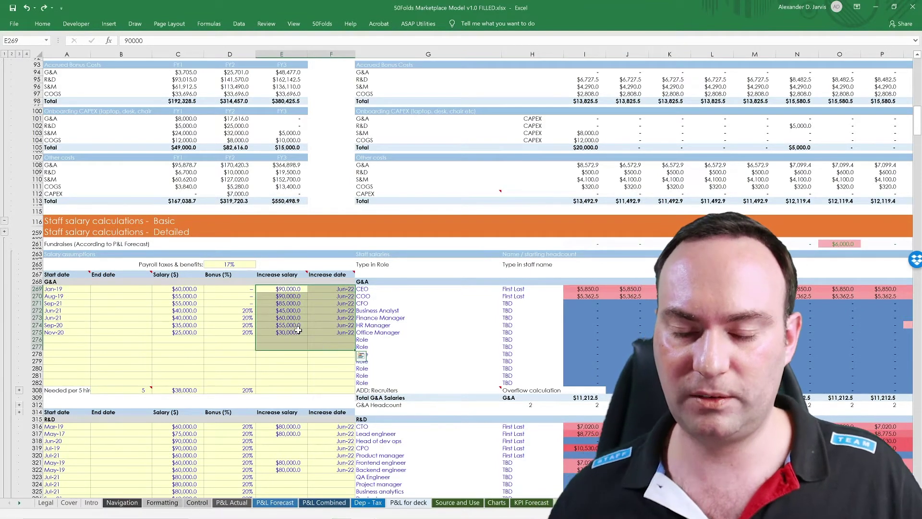
key("Delete")
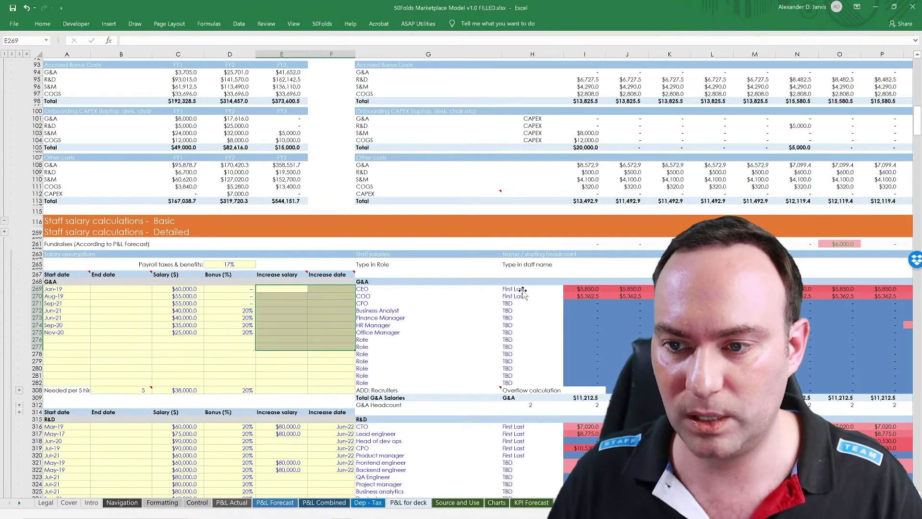
key("ctrl+v")
Step: Enter the CEO's full name in the staff name column and select the G&A staff salaries for review
double_click(524, 289)
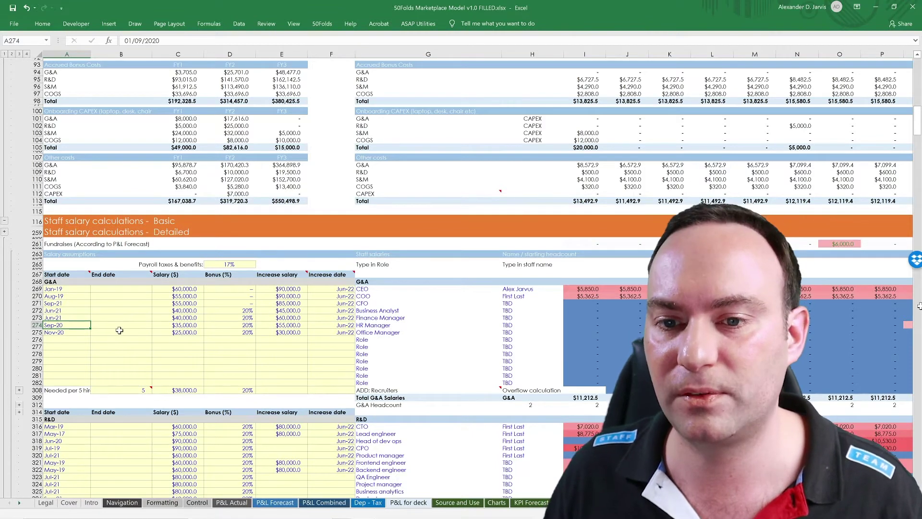
key("Right")
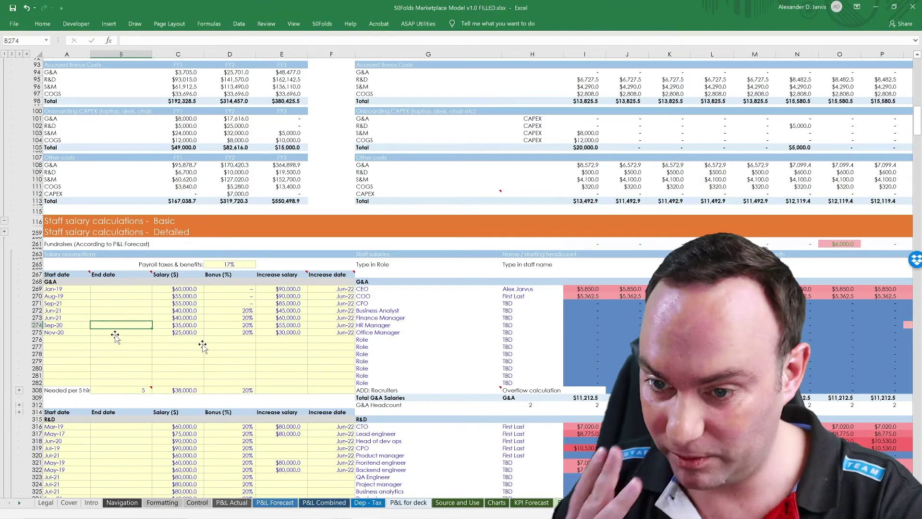
left_click_drag(178, 289, 202, 344)
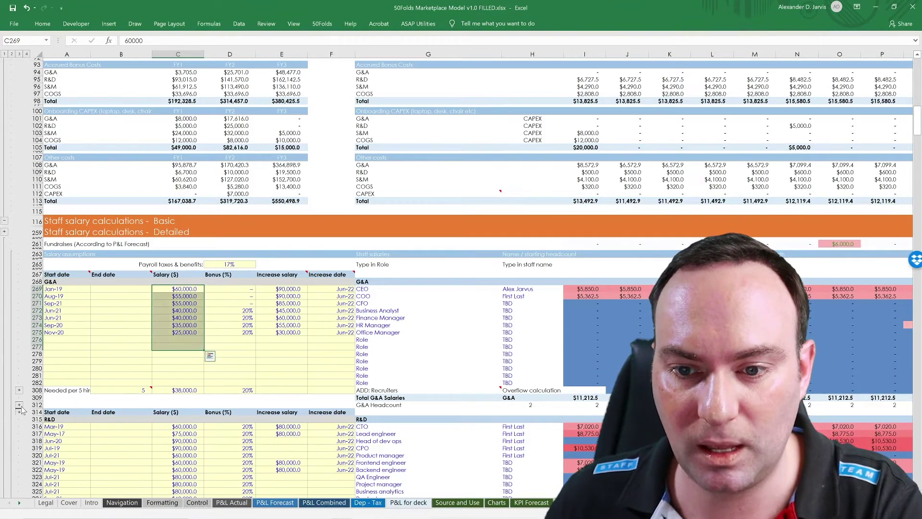
Step: Expand the G&A recruiter calculation rows and try one recruiter per 1 hire, undoing that change
left_click(19, 404)
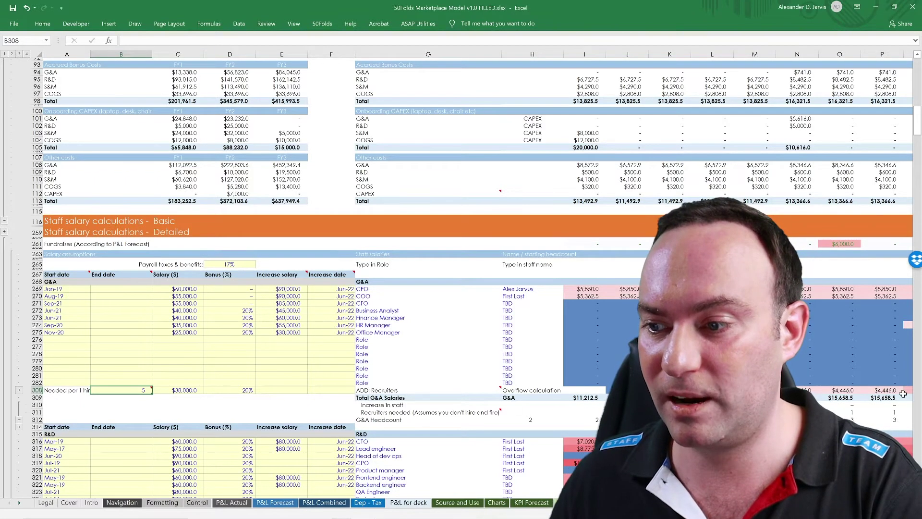
key("ctrl+z")
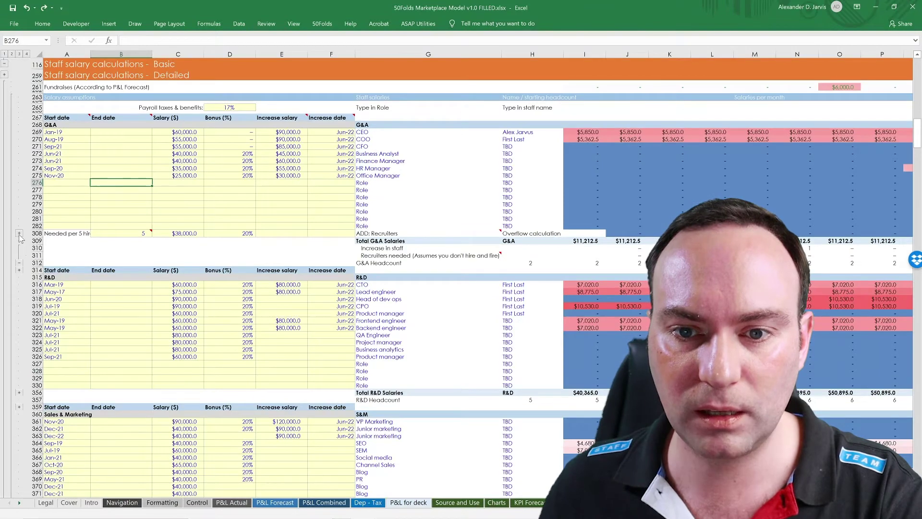
Step: Expand the spare G&A role rows, inspect the total G&A salaries formula, and collapse the rows again
left_click(19, 234)
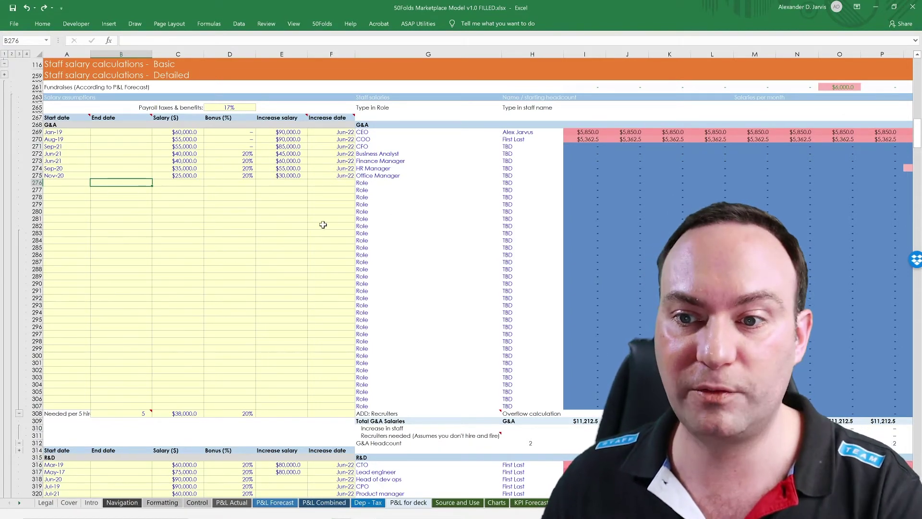
key("ctrl+y")
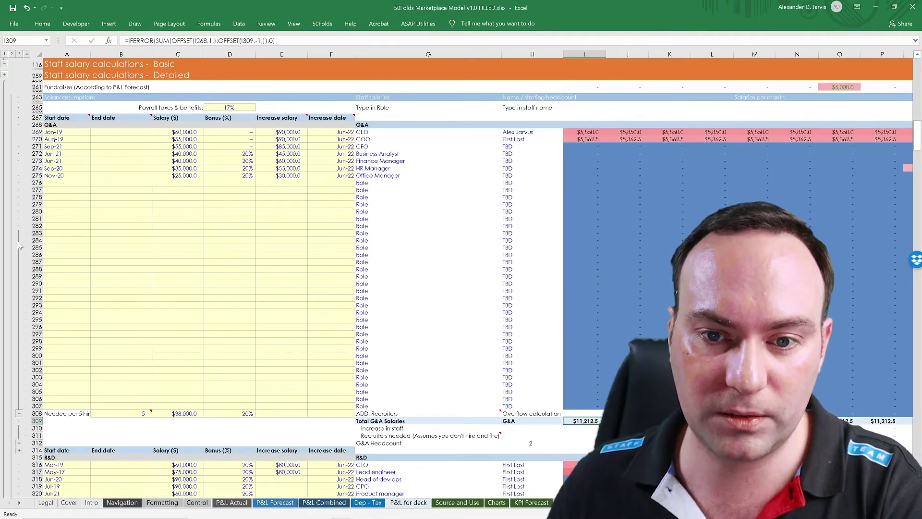
left_click(20, 244)
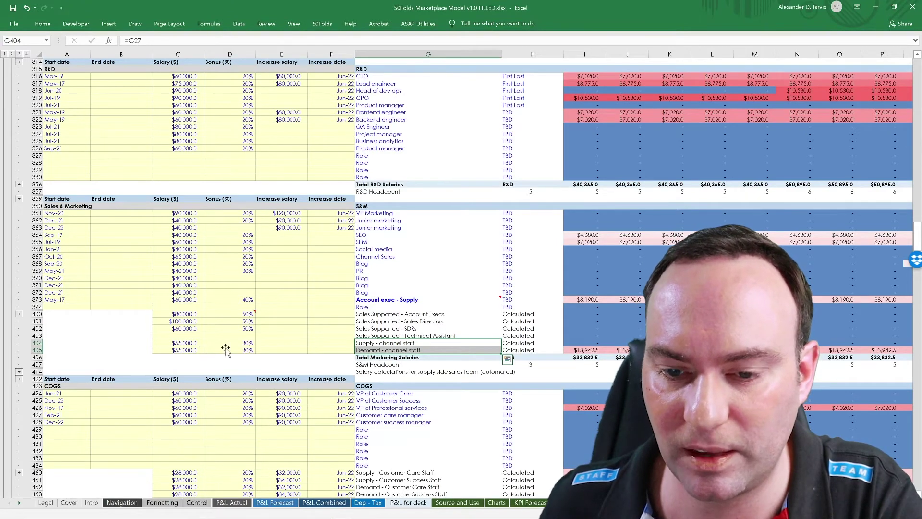
Step: Examine the salaries and headcount rows of the automated sales and channel staff in the Sales & Marketing section
left_click_drag(186, 316, 190, 343)
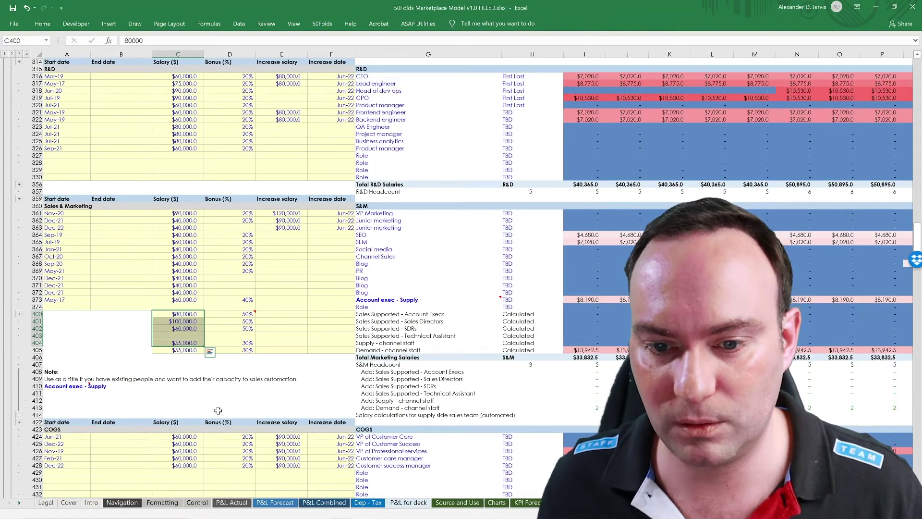
Step: Copy the "Account exec - Supply" title from the note over the two Blog roles directly above the existing account exec
left_click(65, 386)
key("ctrl+c")
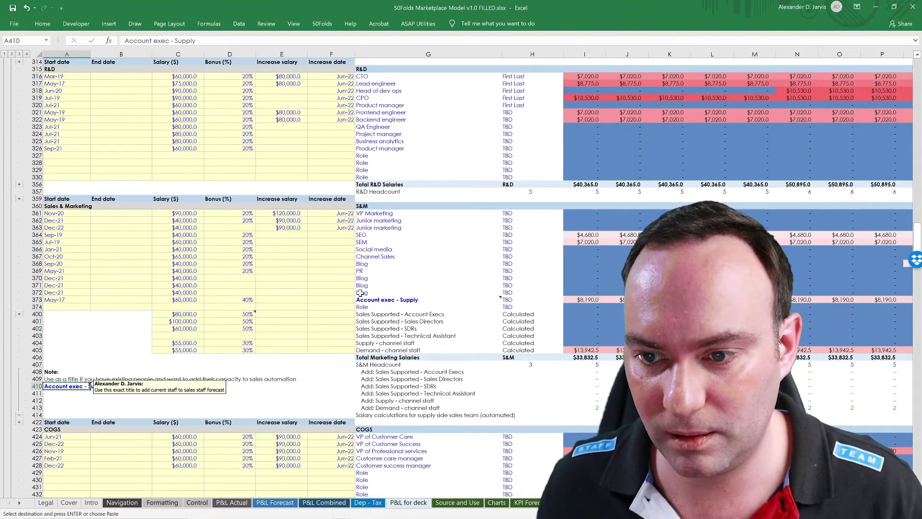
left_click(360, 292)
key("ctrl+v")
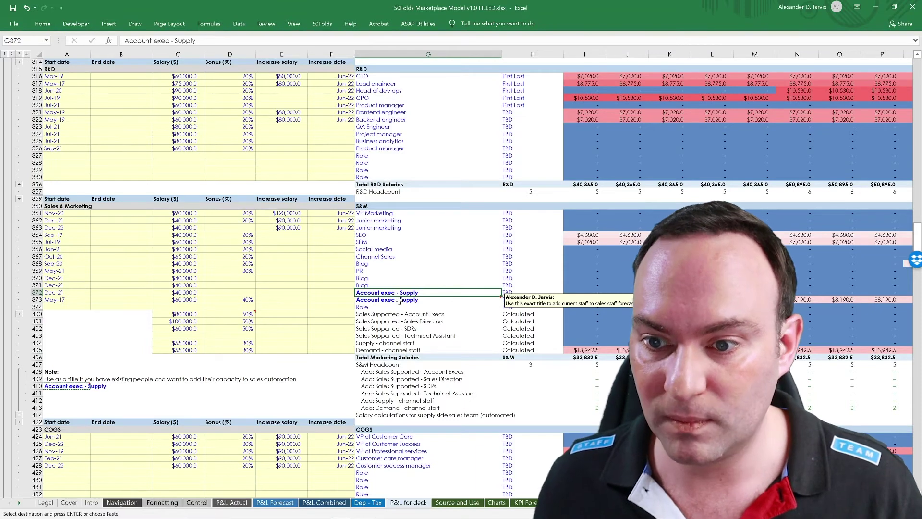
key("ctrl+z")
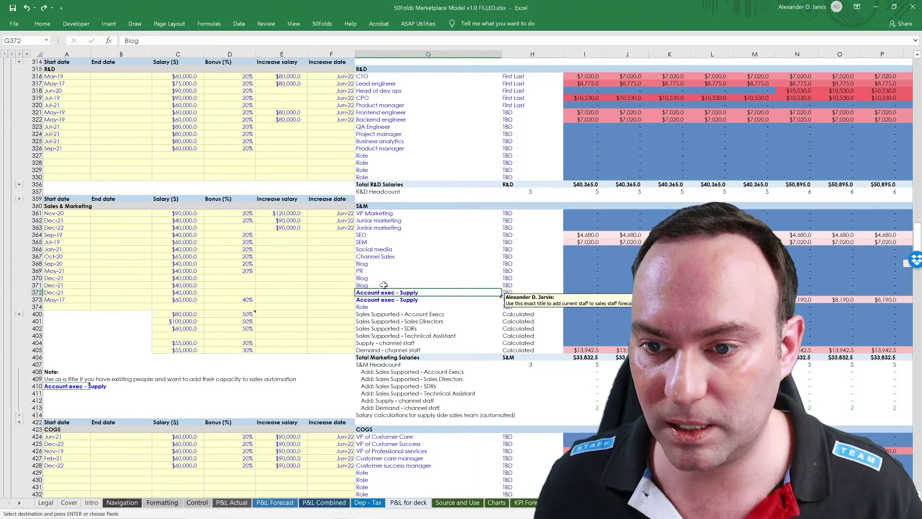
left_click(384, 285)
key("ctrl+v")
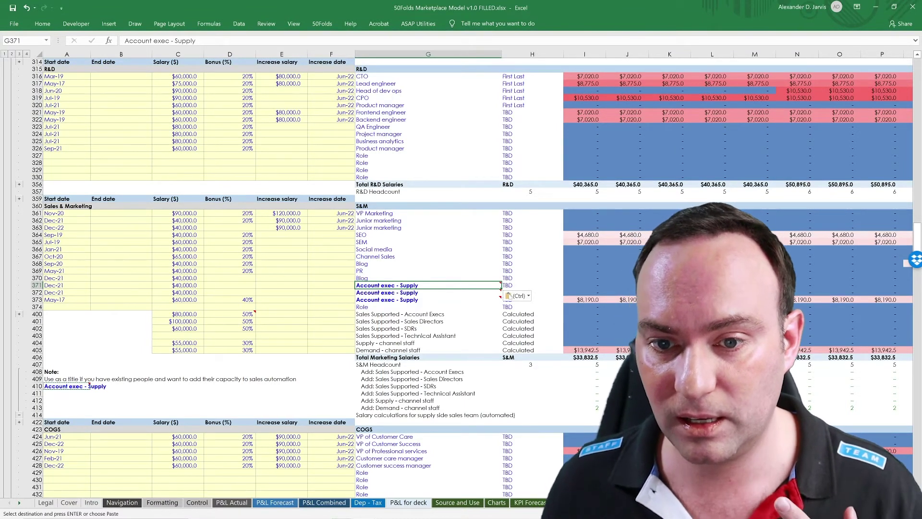
Step: Copy the existing account exec's May-17 start date to the two "Account exec - Supply" roles above it
left_click(71, 299)
key("ctrl+c")
key("Up")
key("ctrl+v")
key("Up")
key("ctrl+v")
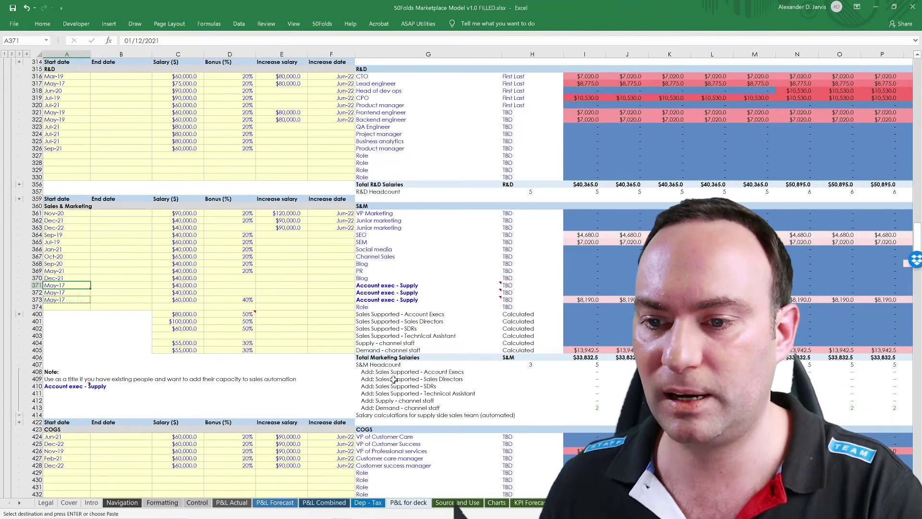
Step: Collapse the added headcount rows in Sales & Marketing and inspect the Feb 20 salary formula for Sales Directors
left_click(20, 379)
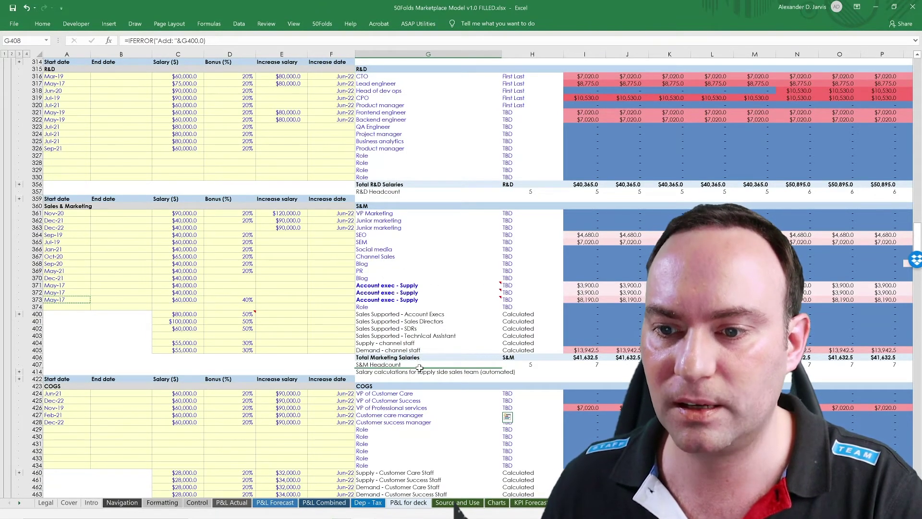
left_click(627, 321)
scroll(626, 321, "down", 6)
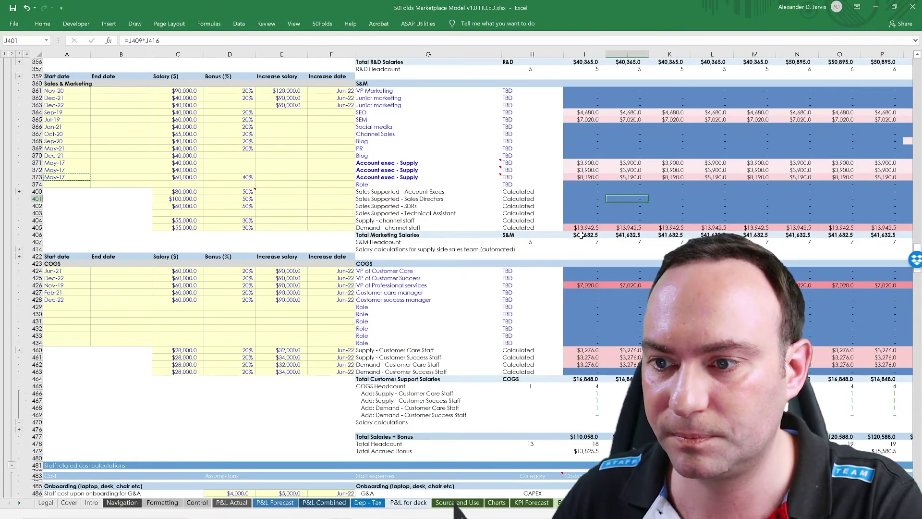
Step: Go to the cost summary at the start of the sheet and inspect the Jan 20 G&A staff cost formula
key("F5")
key("Return")
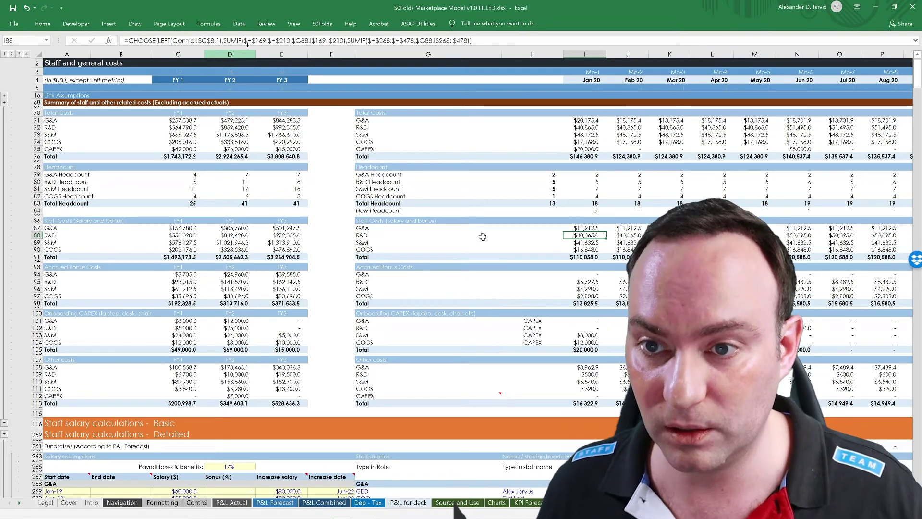
key("Up")
key("F2")
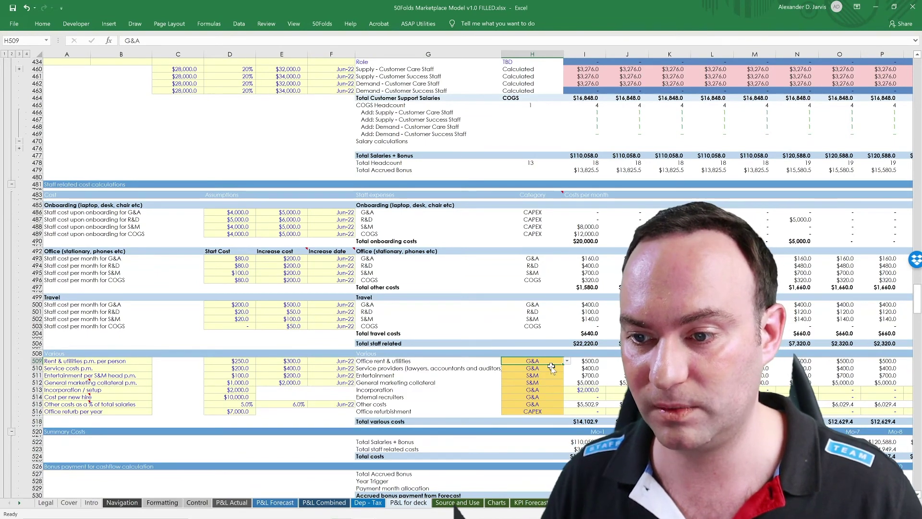
Step: Try categorising office rent & utilities and service providers as COGS
type("COGS")
key("Return")
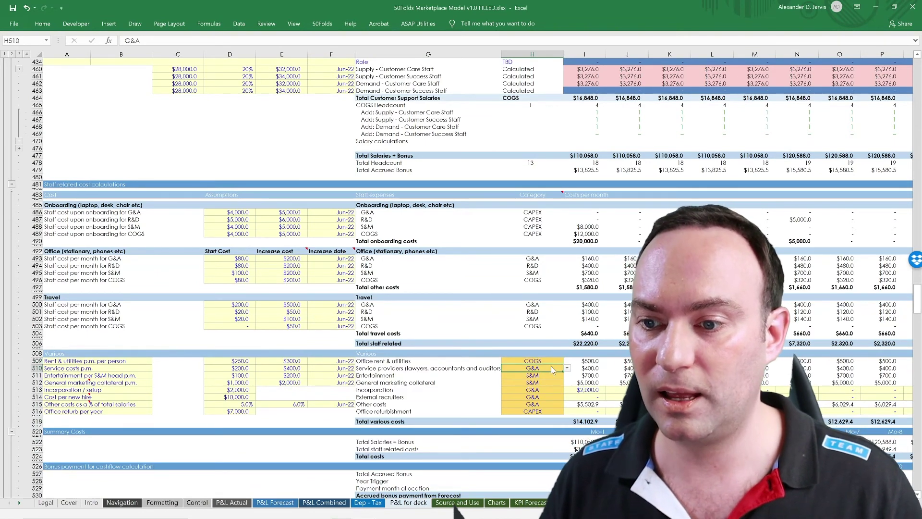
key("ctrl+d")
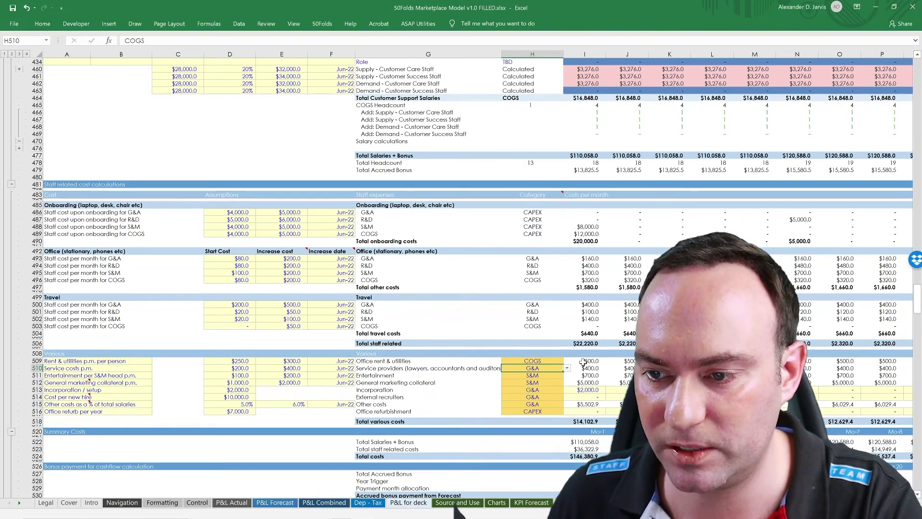
Step: Inspect the total various costs and compare the accrued bonus payments with the operating cash flow in the P&L Forecast sheet
double_click(587, 423)
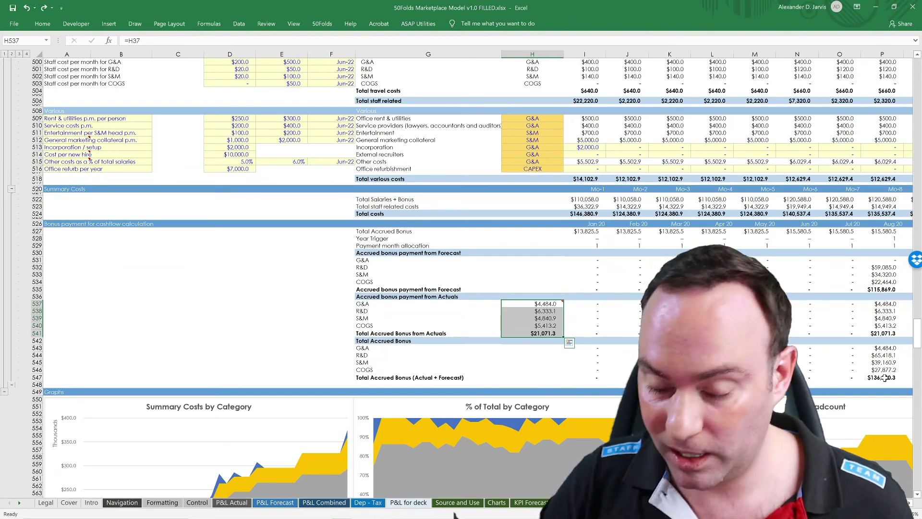
left_click(274, 504)
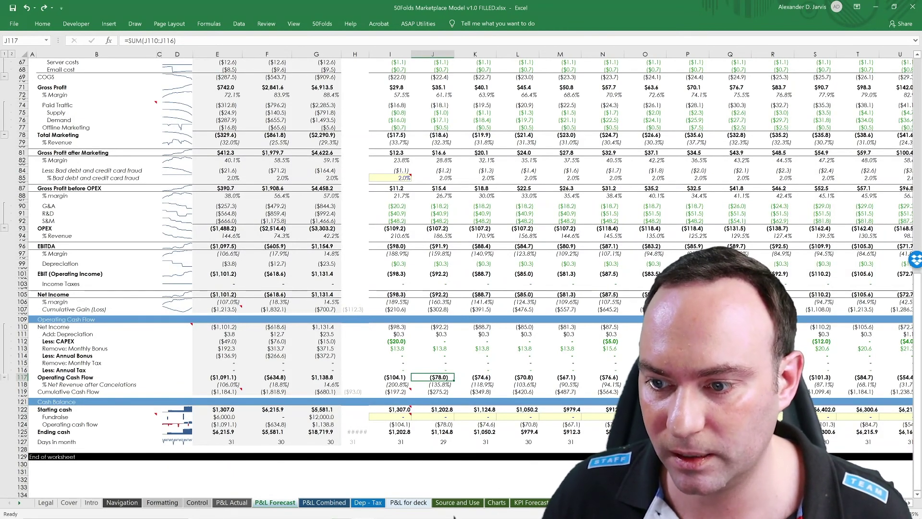
left_click(720, 503)
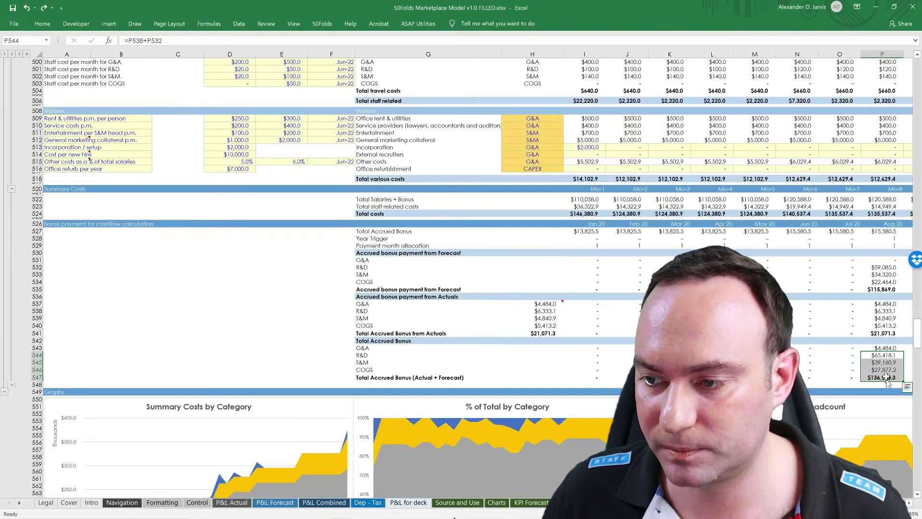
left_click(566, 304)
Step: Review the cost, headcount and salary split graphs at the end of the staff costs sheet
scroll(548, 311, "down", 7)
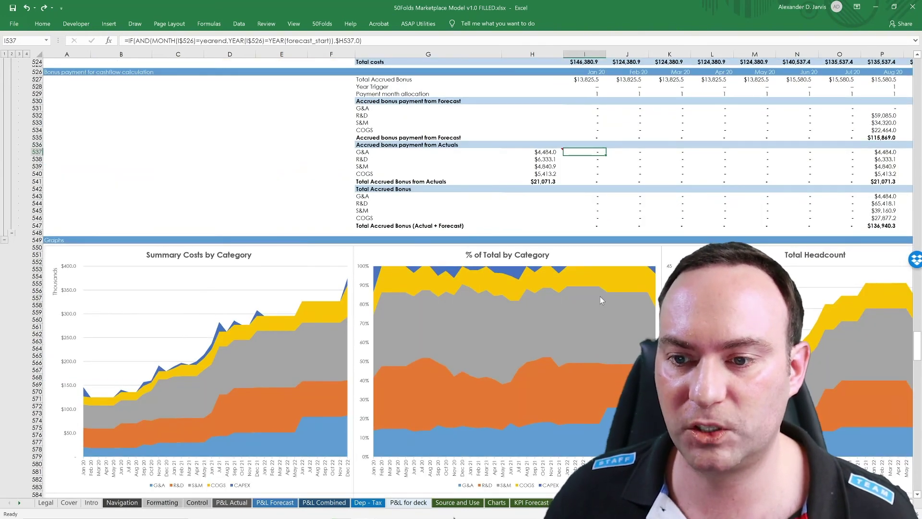
scroll(601, 297, "down", 1)
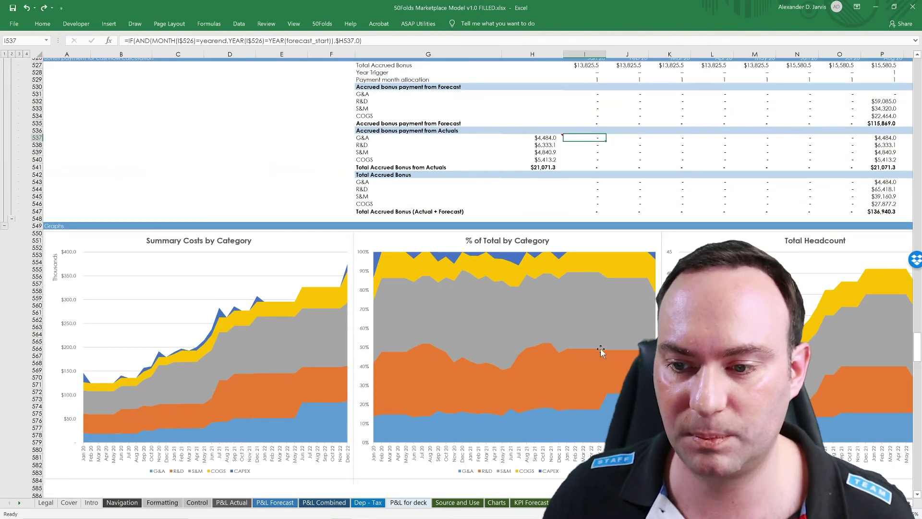
scroll(600, 295, "down", 9)
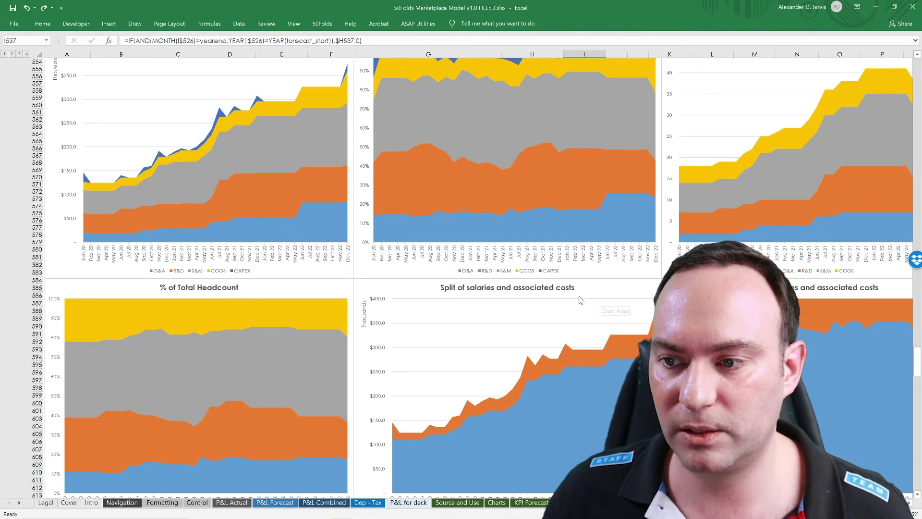
scroll(598, 299, "down", 5)
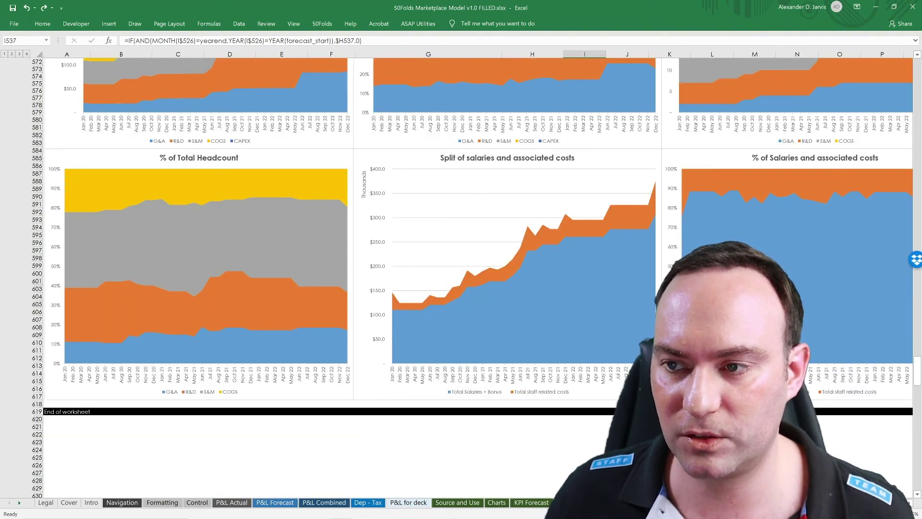